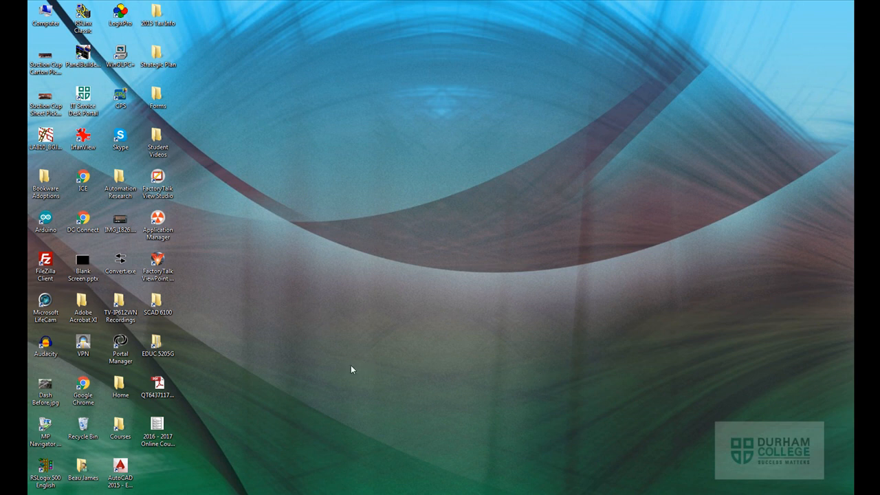
Launch FactoryTalk View Studio from the installed Rockwell Software programs
left_click(39, 492)
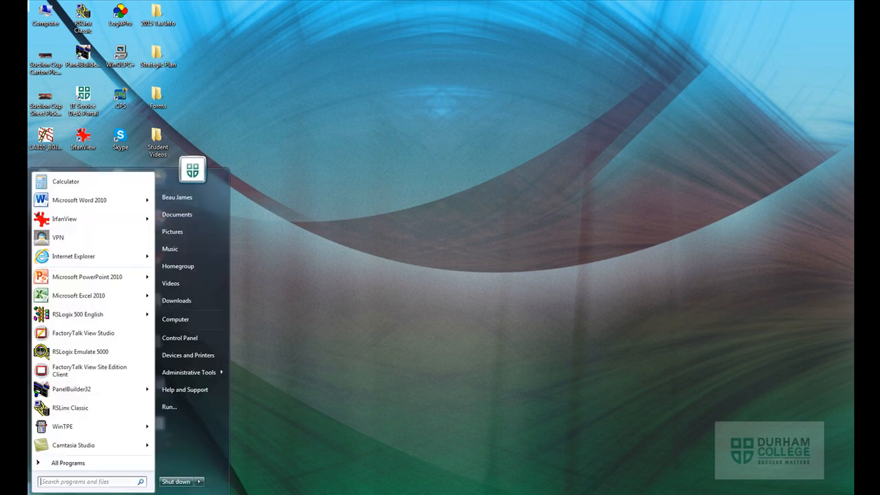
left_click(67, 463)
scroll(153, 304, "down", 2)
left_click_drag(153, 304, 148, 418)
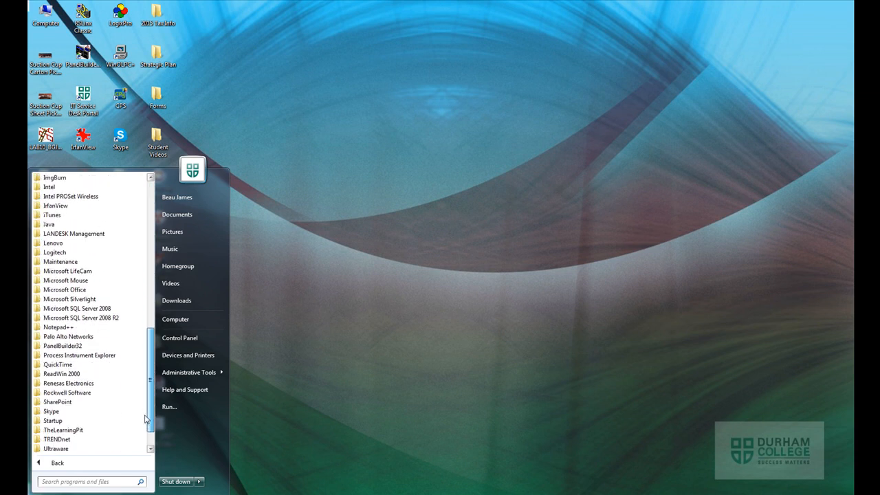
left_click(117, 393)
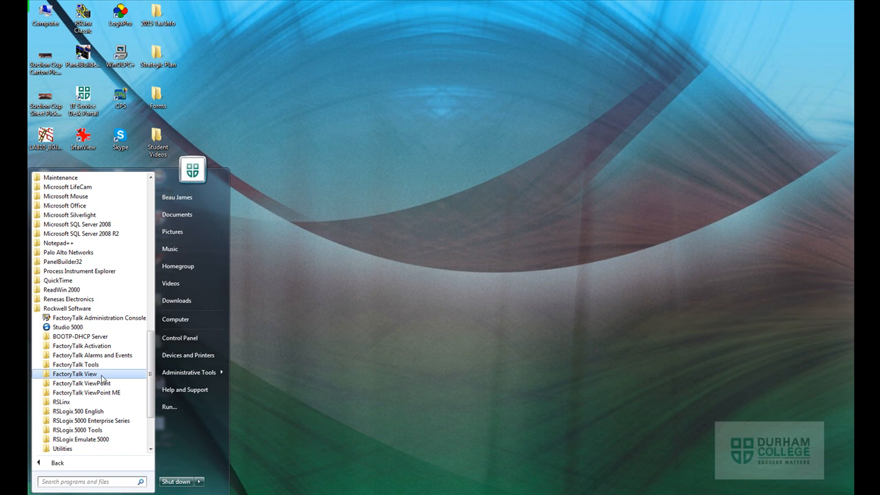
left_click(104, 376)
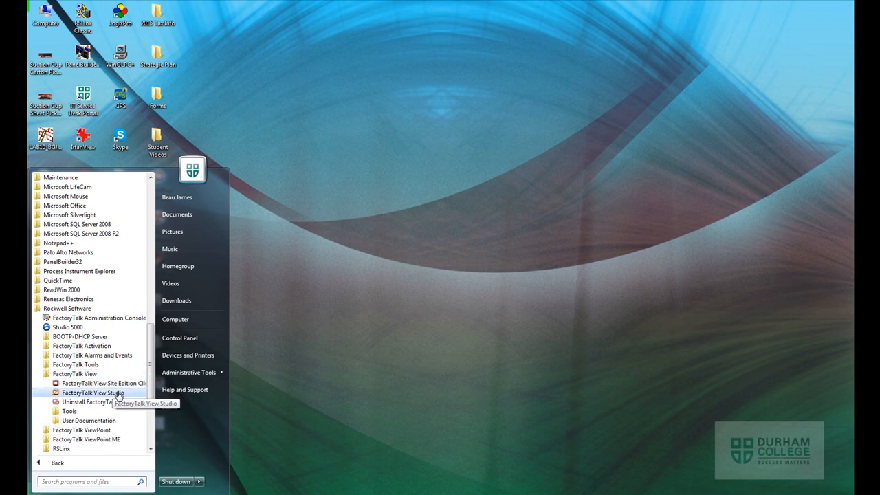
left_click(117, 393)
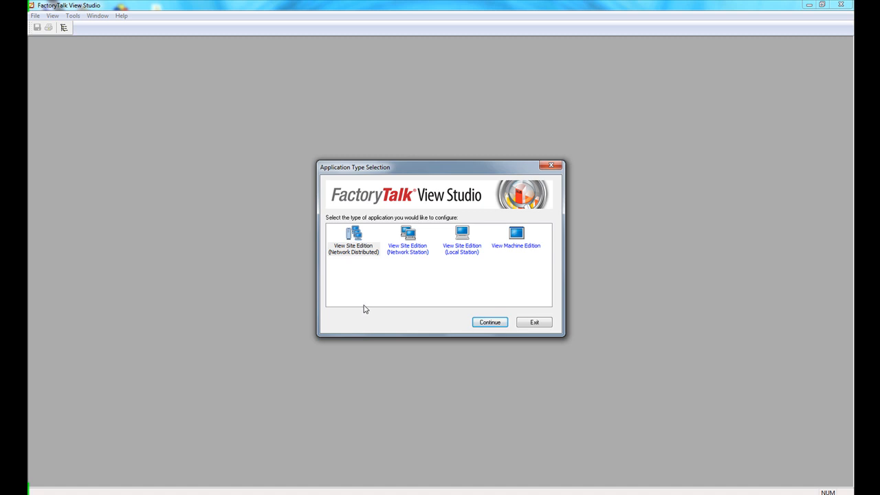
Create a new View Site Edition (Network Distributed) application named SCAD_LAB2_BGJ
left_click(356, 250)
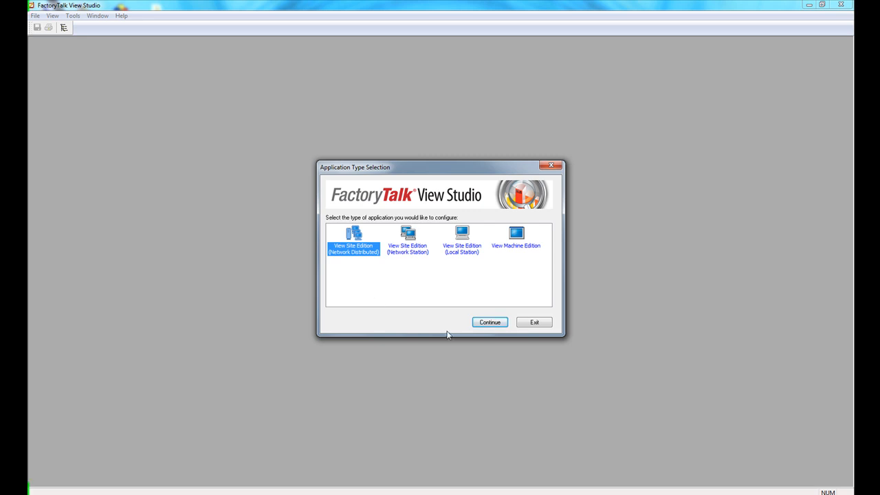
left_click(490, 323)
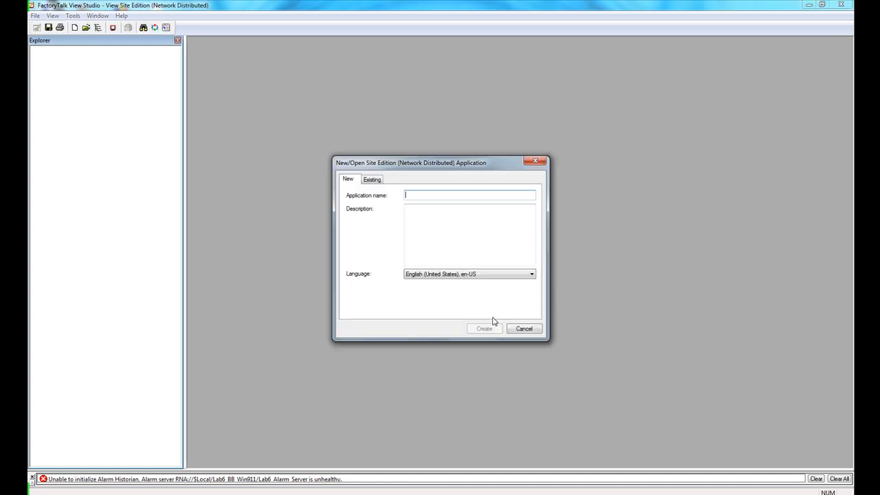
left_click(353, 180)
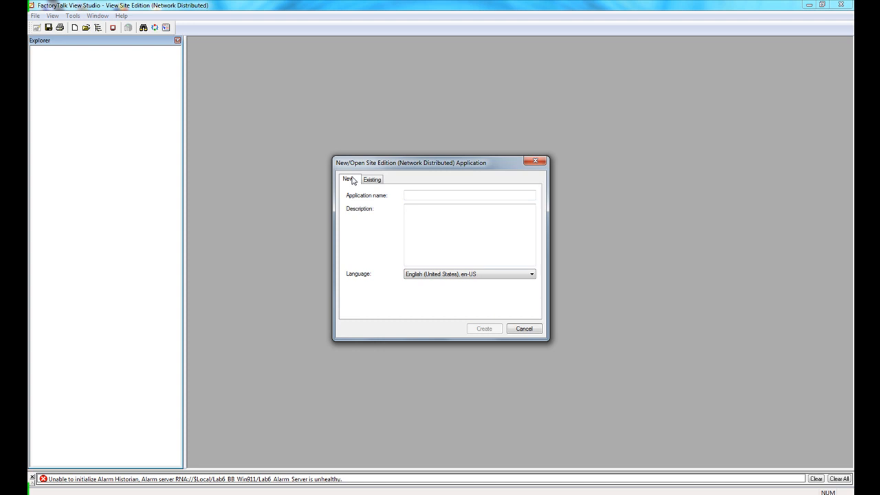
left_click(435, 196)
type("SCAD")
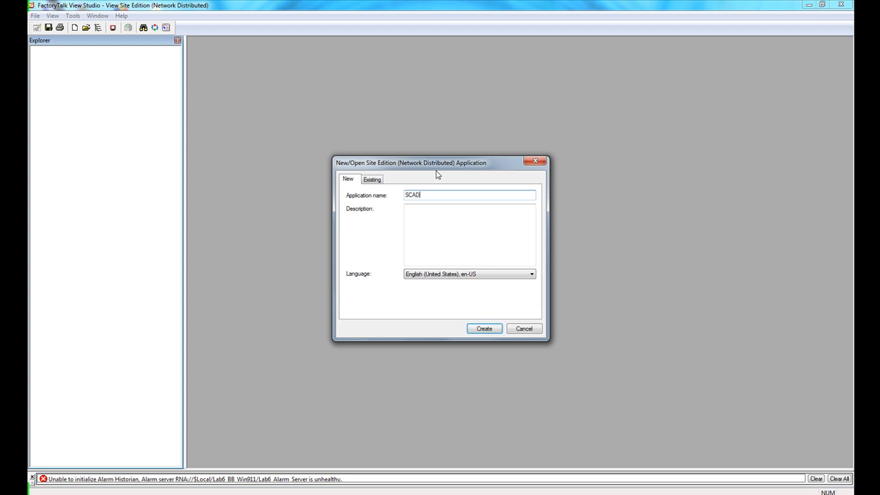
type("_LAB2_BGJ")
key("Return")
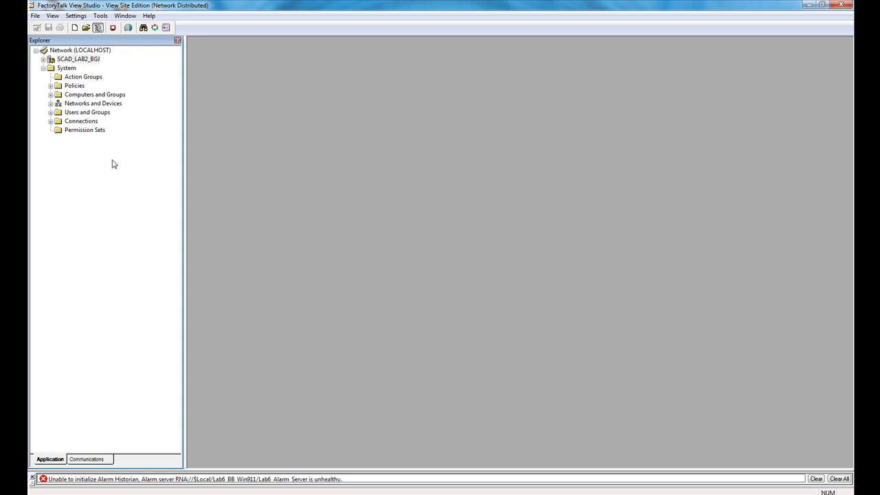
Add a new HMI server named scad_HMI to the SCAD_LAB2_BGJ application, hosted on the current computer
left_click(70, 63)
right_click(70, 62)
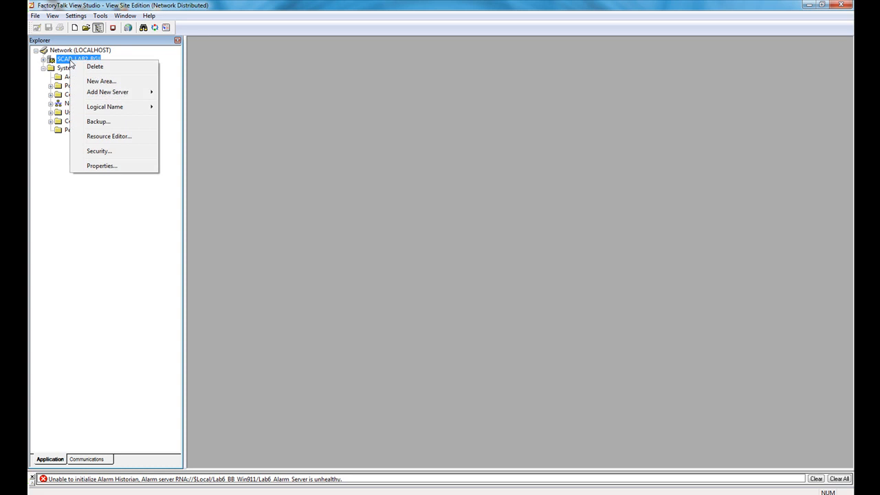
mouse_move(107, 96)
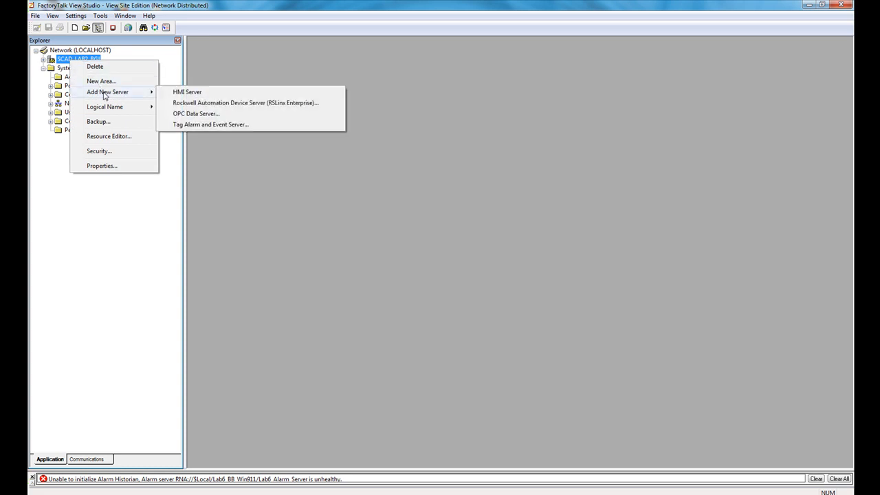
left_click(183, 94)
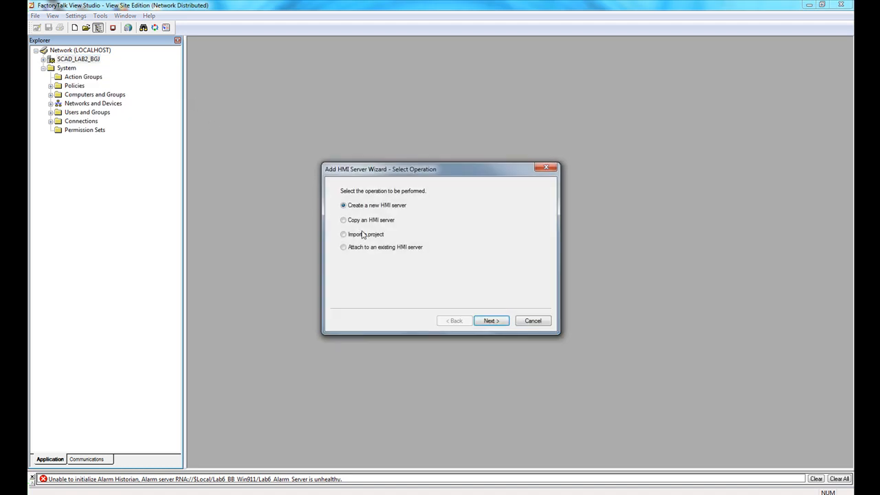
left_click(490, 321)
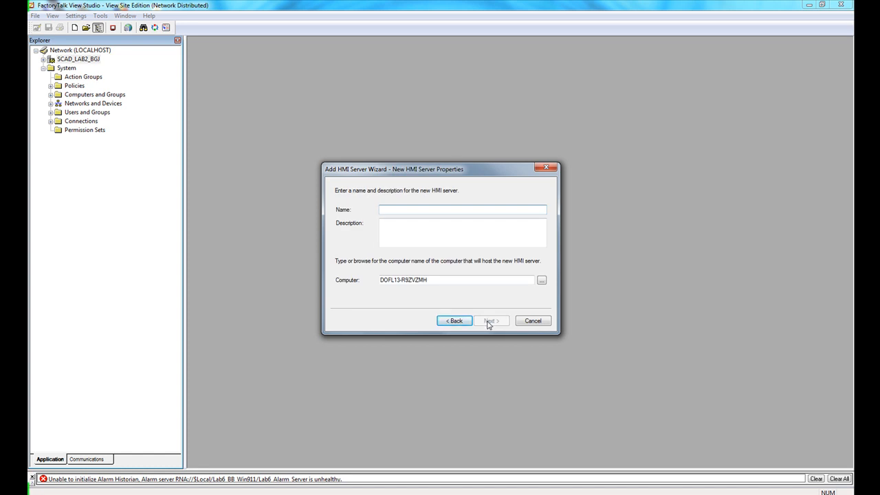
type("scad")
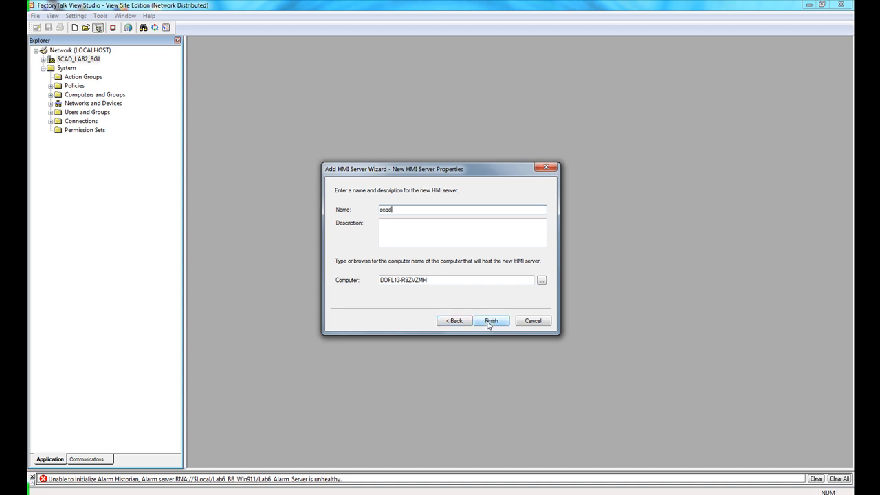
type("_HMI")
left_click_drag(427, 282, 378, 282)
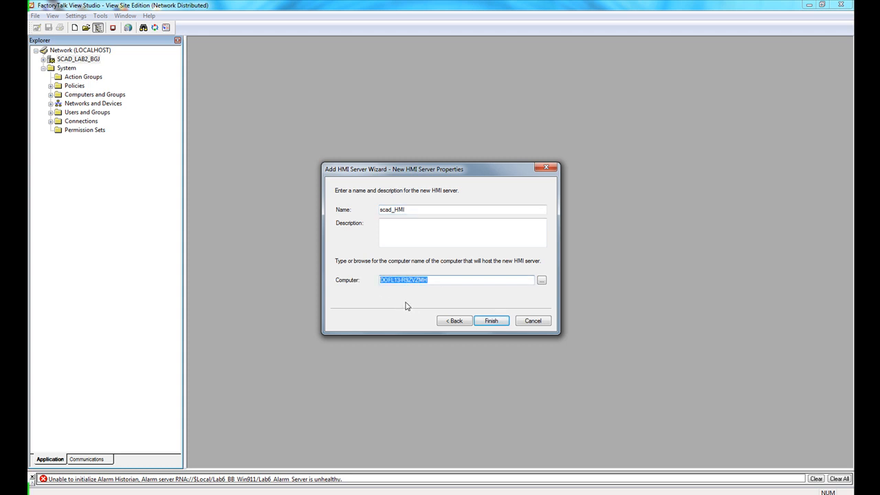
left_click(491, 321)
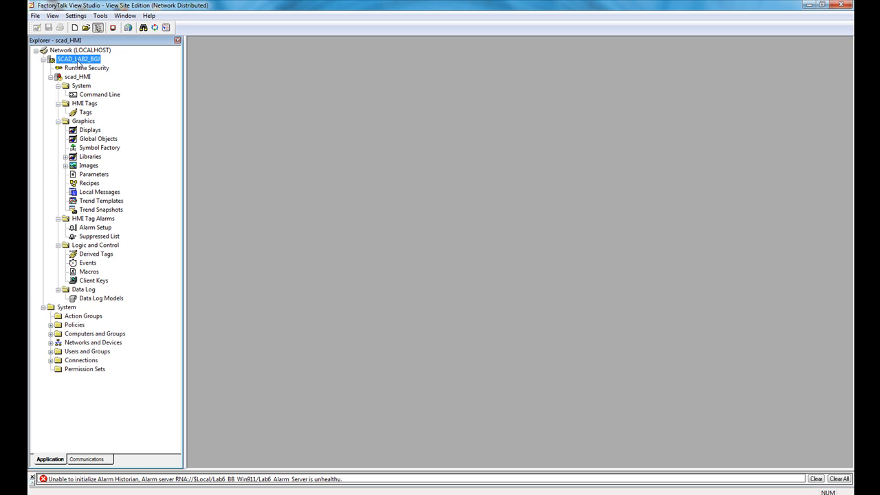
Add a new area named Mashing to the SCAD_LAB2_BGJ application
right_click(80, 60)
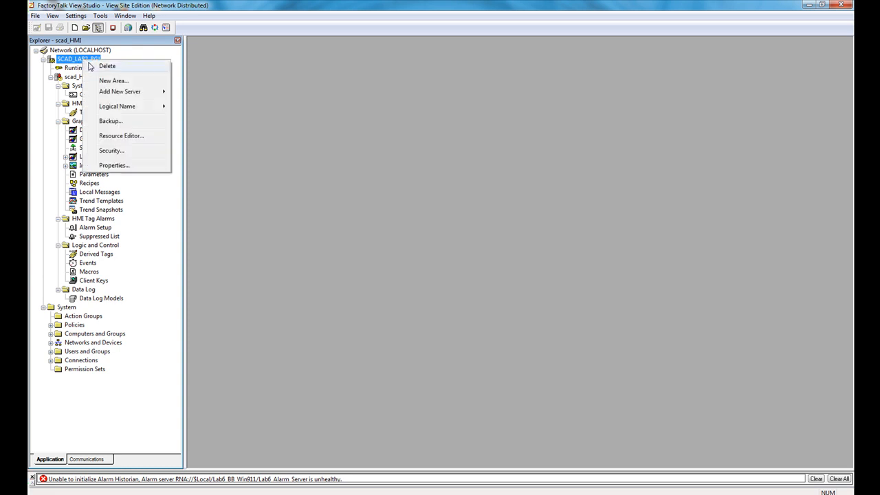
left_click(114, 80)
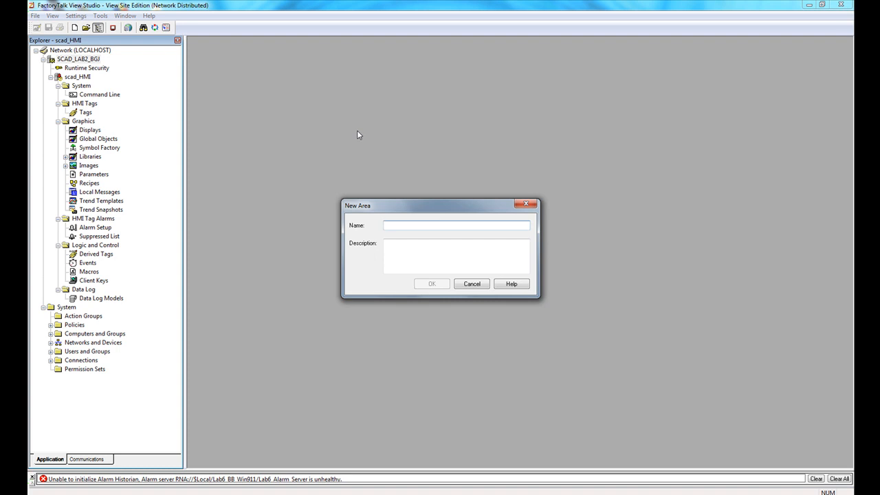
type("Mashing")
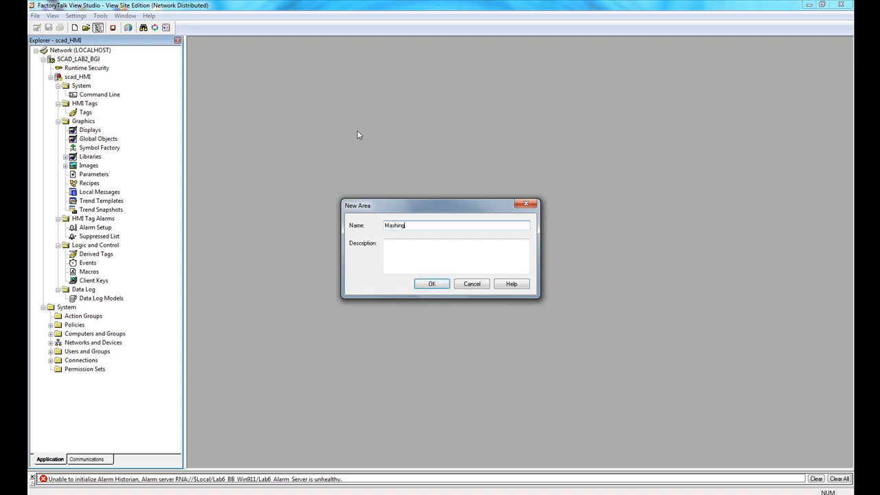
left_click(431, 284)
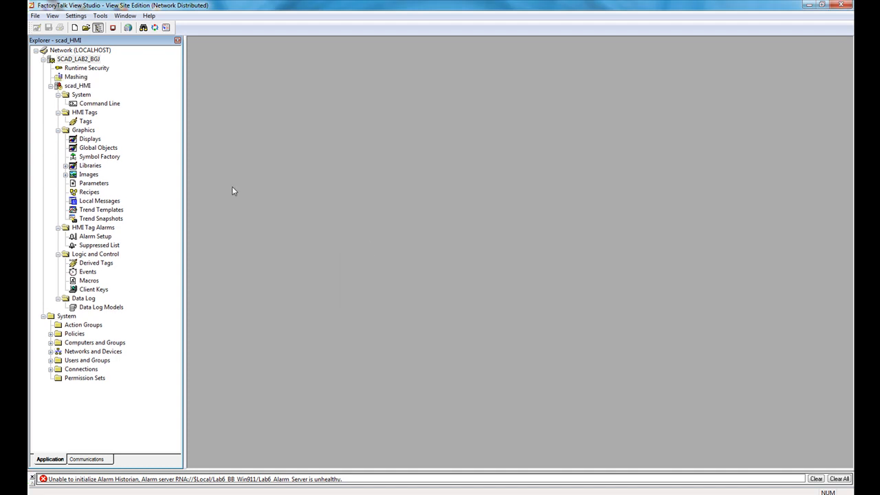
Add a new area named Packaging to the SCAD_LAB2_BGJ application
left_click(73, 79)
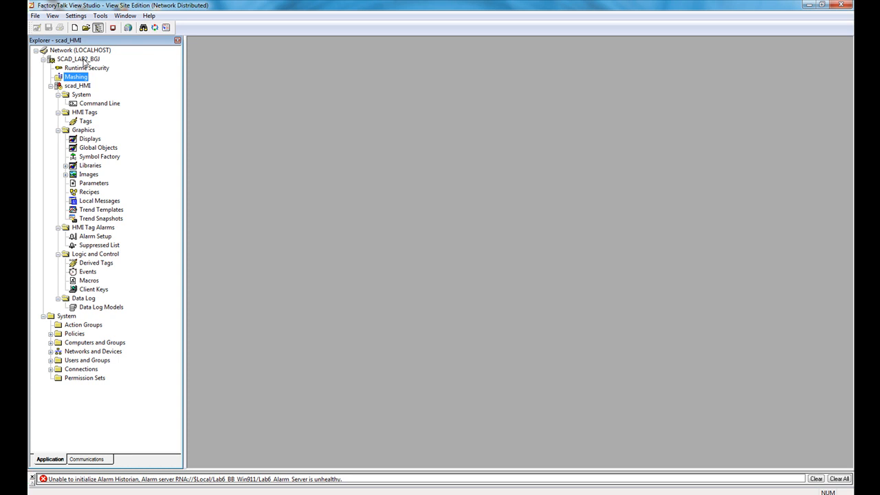
right_click(83, 61)
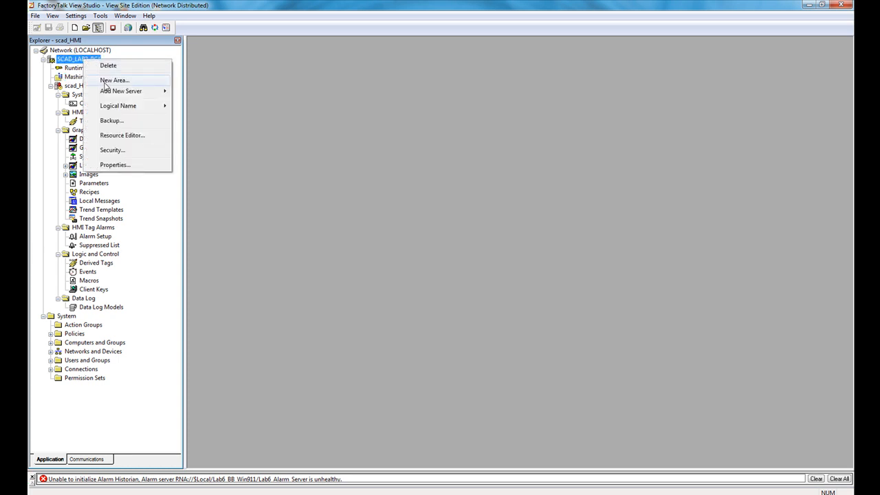
left_click(110, 81)
type("Packaging")
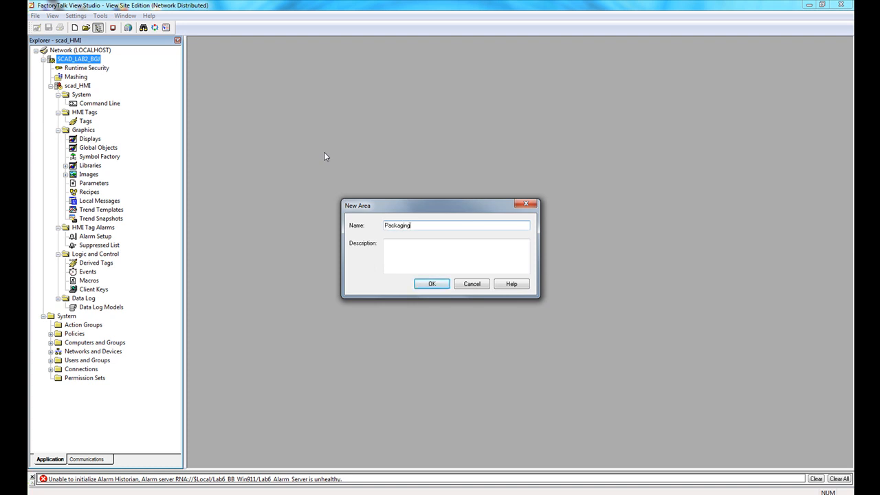
key("Return")
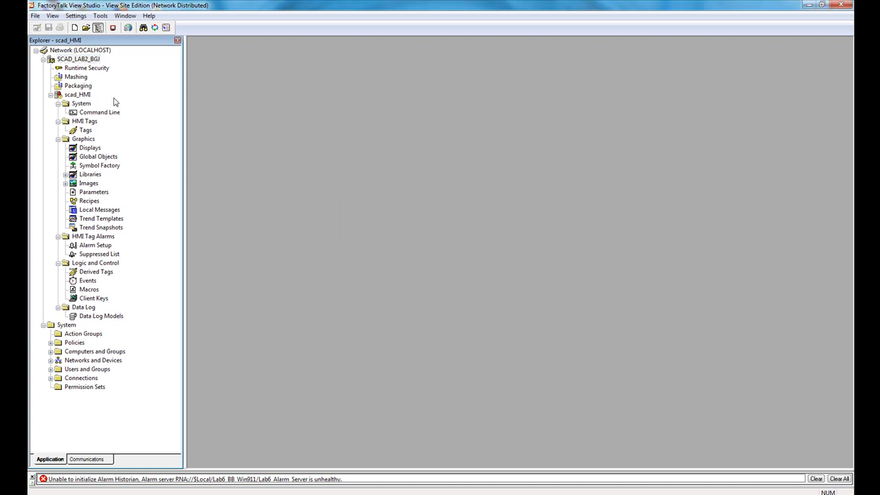
Add a new area named Boiling to the SCAD_LAB2_BGJ application
right_click(86, 60)
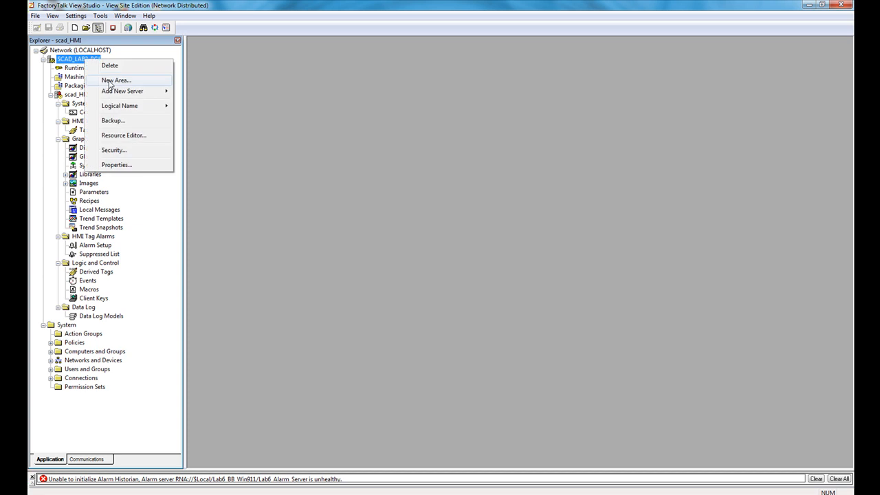
left_click(114, 80)
type("Boiling")
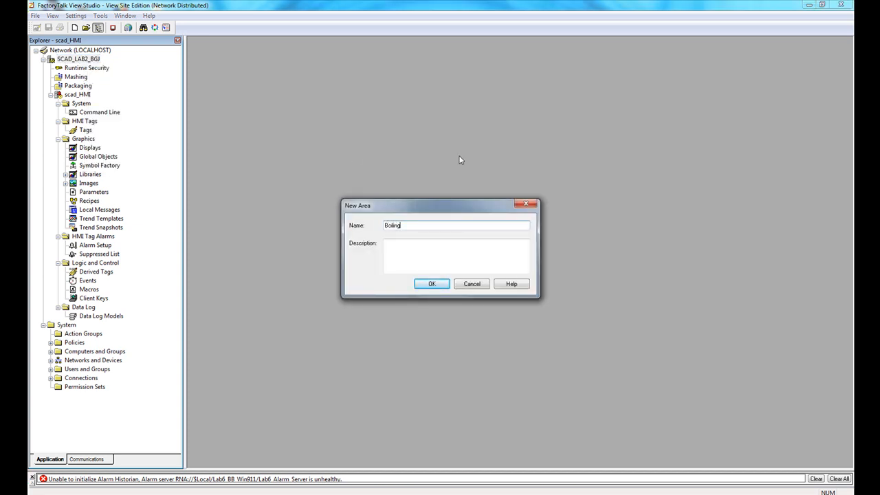
left_click(432, 283)
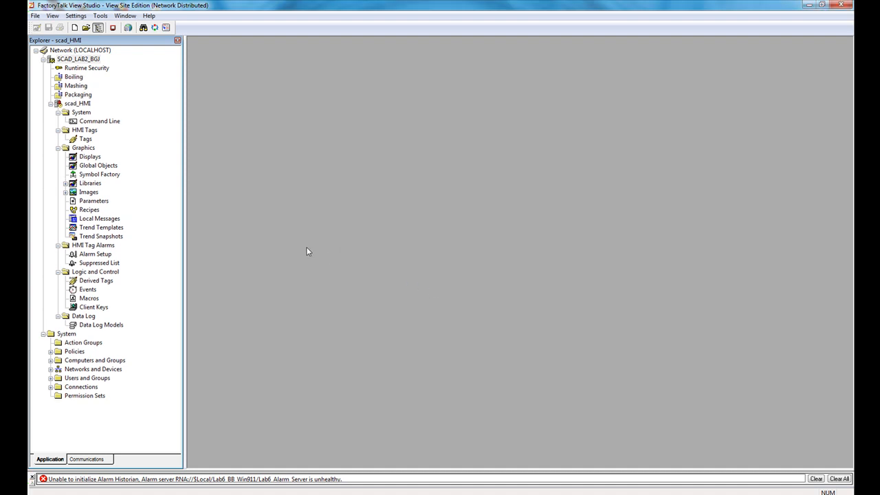